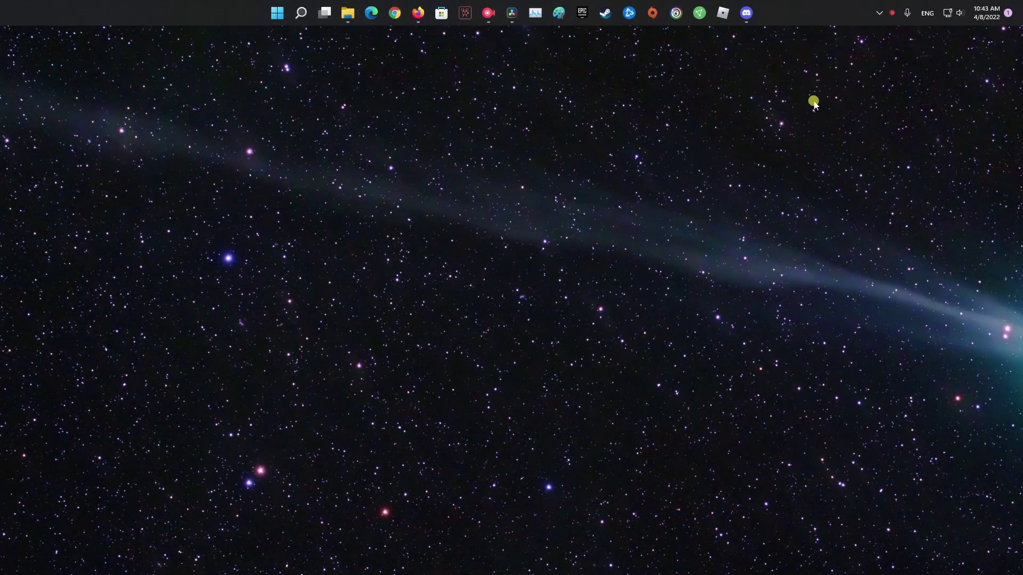
Quit Discord completely from its hidden system tray icon.
{"action": "left_click", "coordinate": [892, 12]}
{"action": "right_click", "coordinate": [915, 92]}
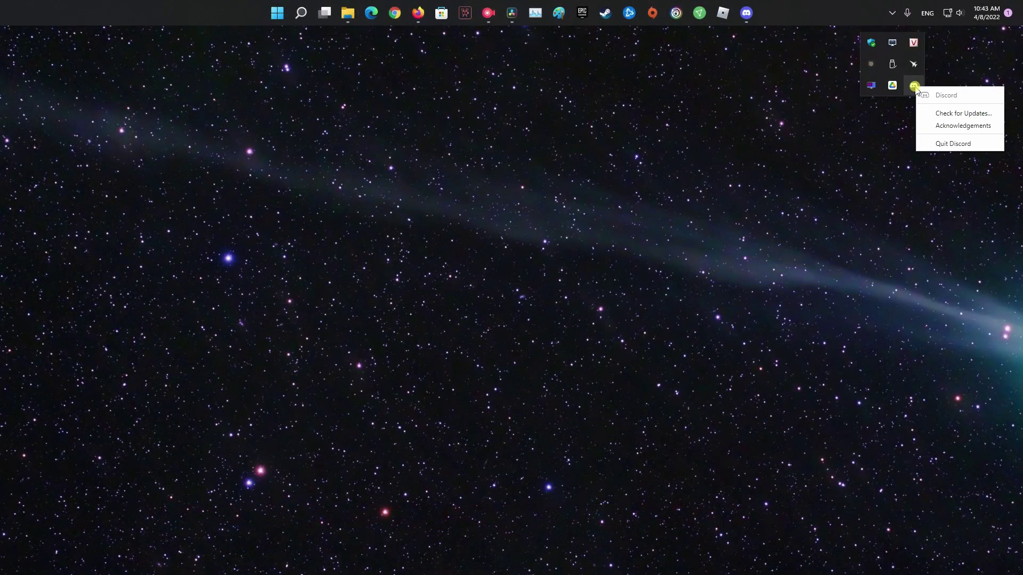
{"action": "left_click", "coordinate": [954, 143]}
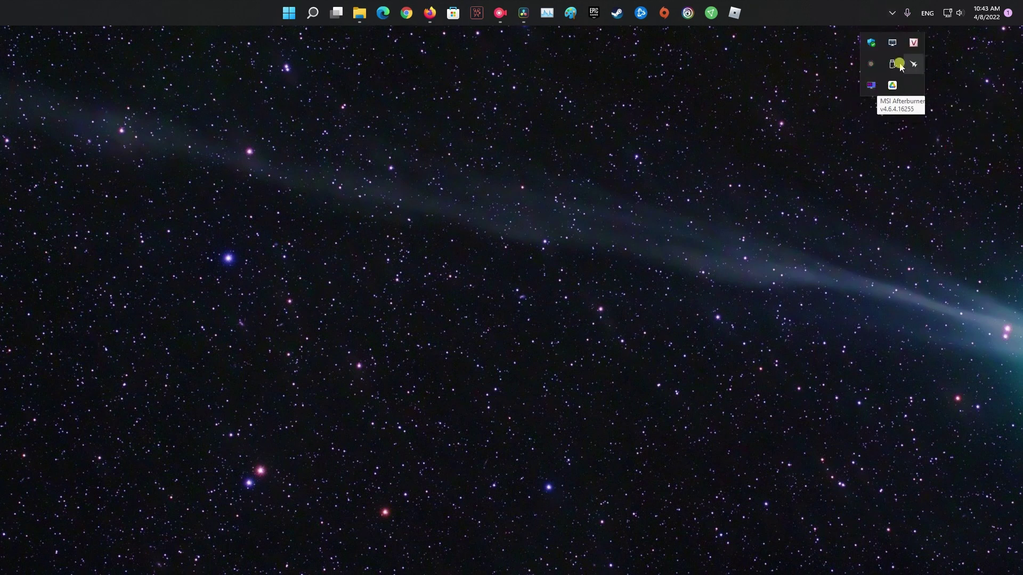
{"action": "left_click", "coordinate": [772, 108]}
Confirm in Task Manager that Discord isn't running, then relaunch Discord from Start search.
{"action": "left_click", "coordinate": [547, 17]}
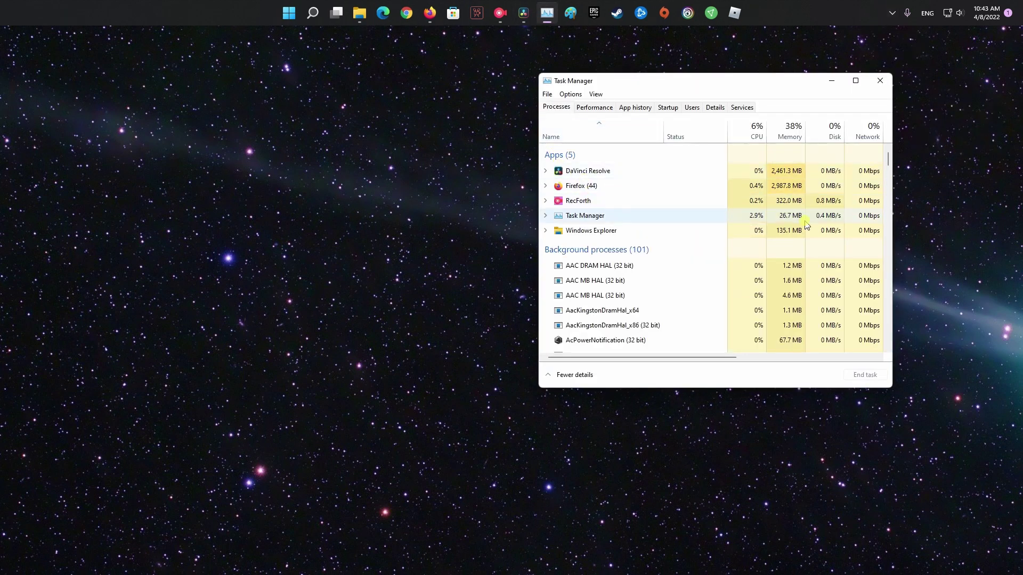
{"action": "left_click_drag", "start_coordinate": [888, 157], "coordinate": [901, 95]}
{"action": "left_click", "coordinate": [880, 80]}
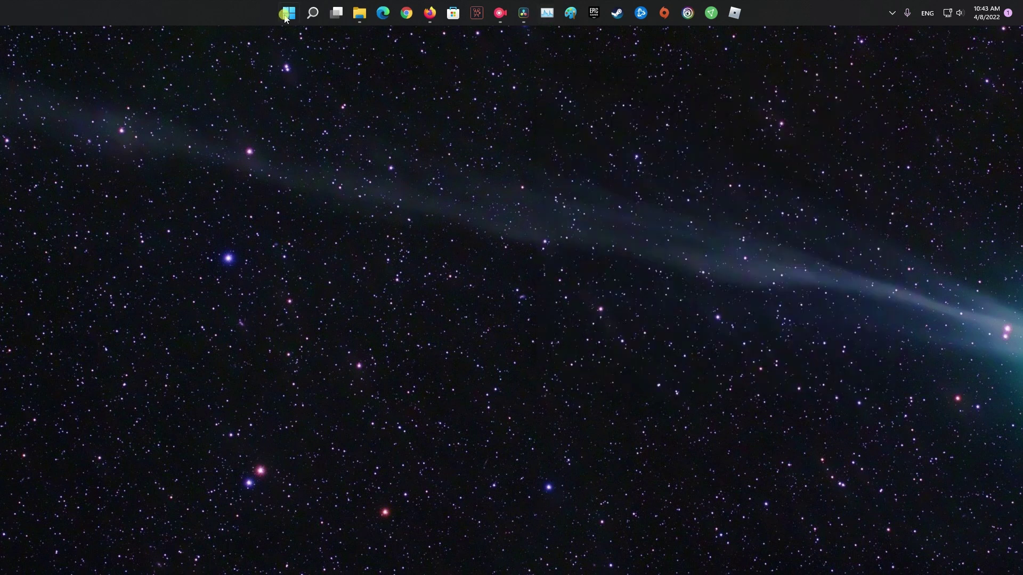
{"action": "left_click", "coordinate": [316, 13]}
{"action": "type", "text": "di"}
{"action": "left_click", "coordinate": [379, 151]}
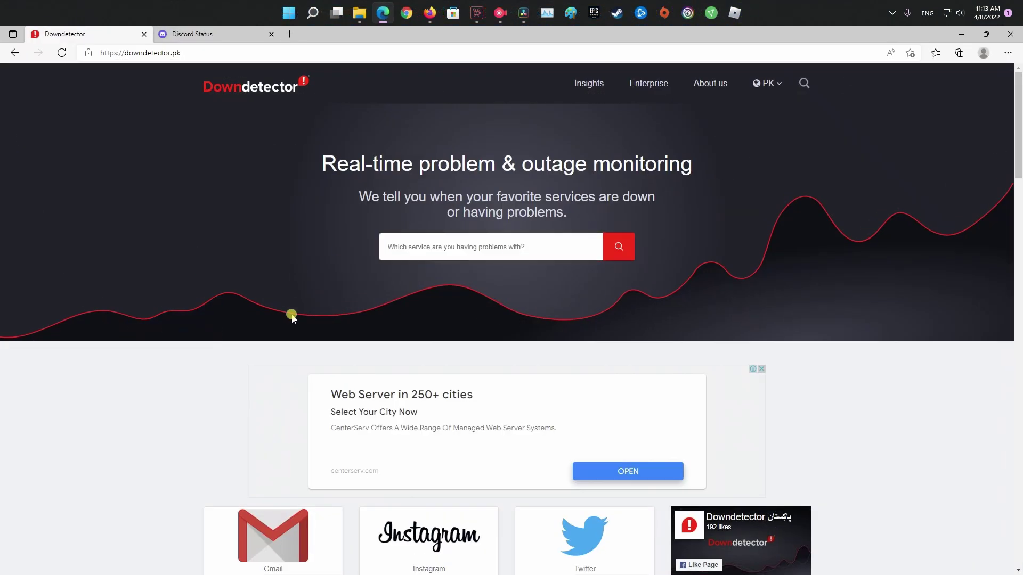
Open Downdetector's Discord page, accept cookies, and review the no-problems summary and user comments.
{"action": "scroll", "coordinate": [294, 317], "scroll_direction": "down", "scroll_amount": 5}
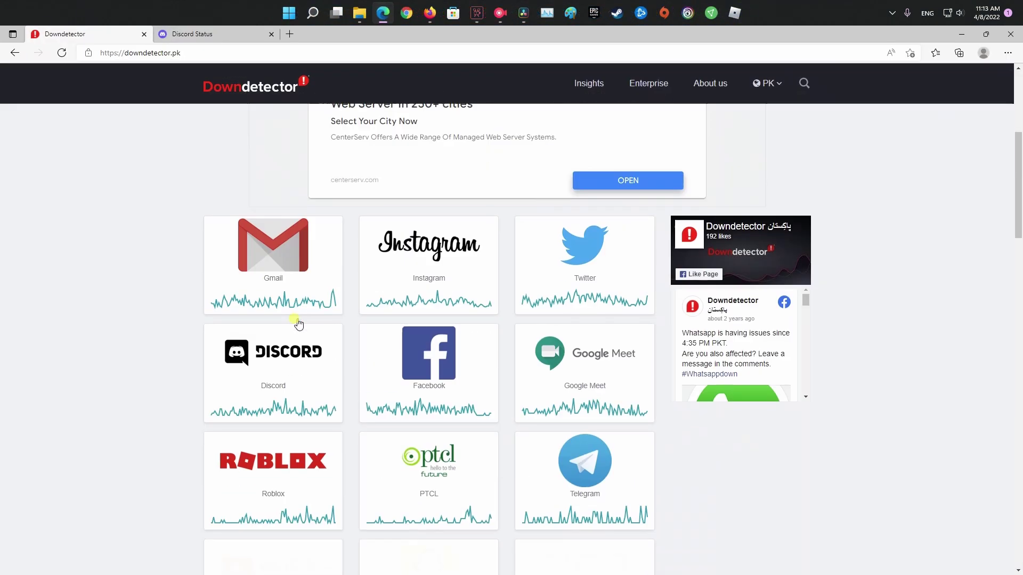
{"action": "left_click", "coordinate": [283, 369]}
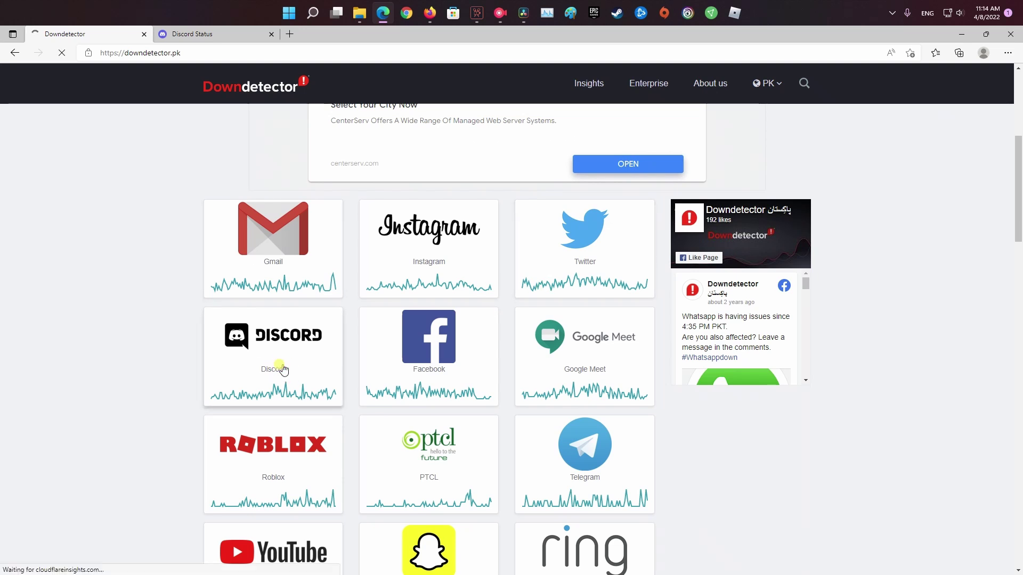
{"action": "scroll", "coordinate": [224, 328], "scroll_direction": "down", "scroll_amount": 10}
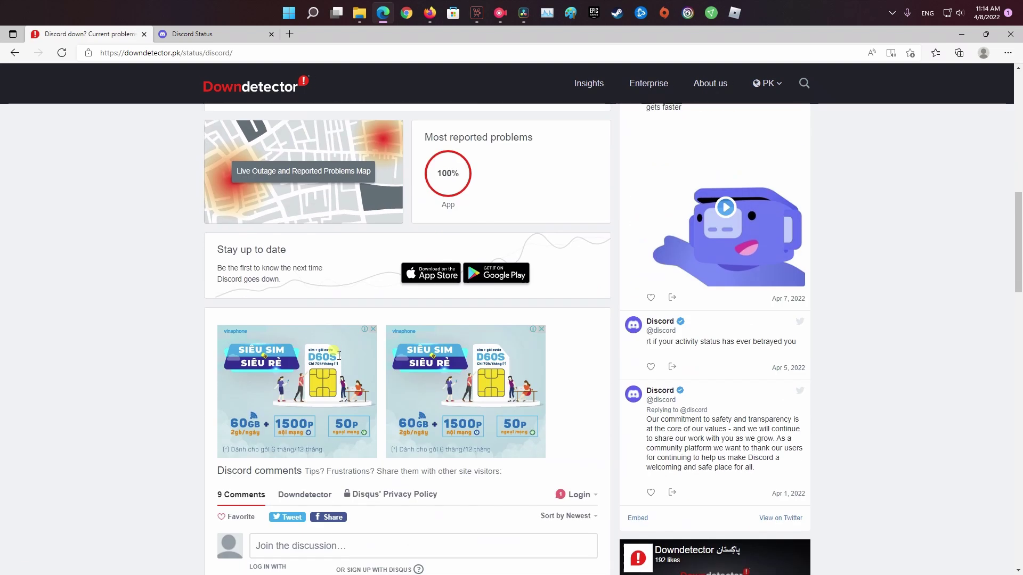
{"action": "scroll", "coordinate": [339, 356], "scroll_direction": "down", "scroll_amount": 5}
{"action": "left_click", "coordinate": [545, 348]}
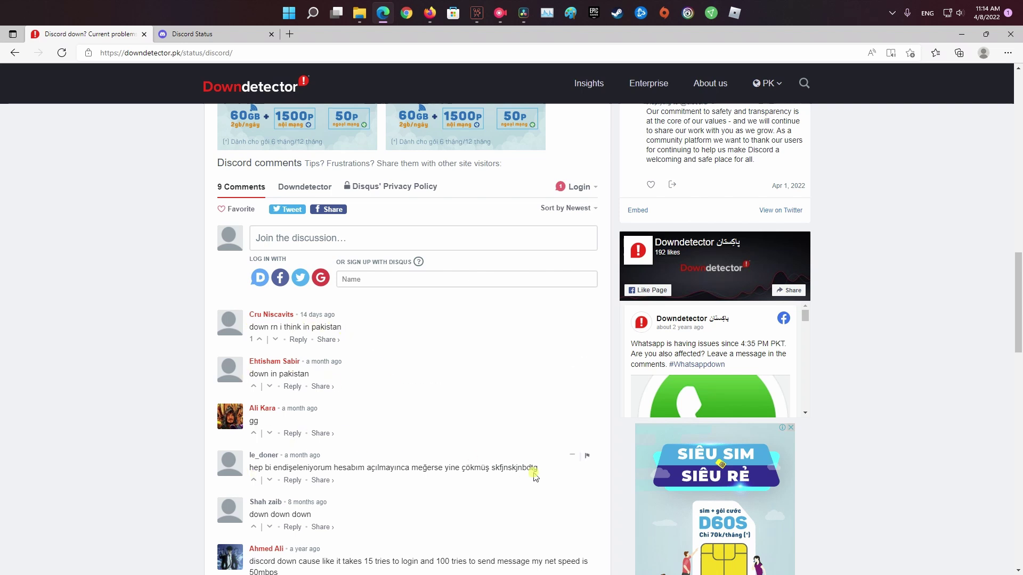
{"action": "scroll", "coordinate": [535, 476], "scroll_direction": "down", "scroll_amount": 3}
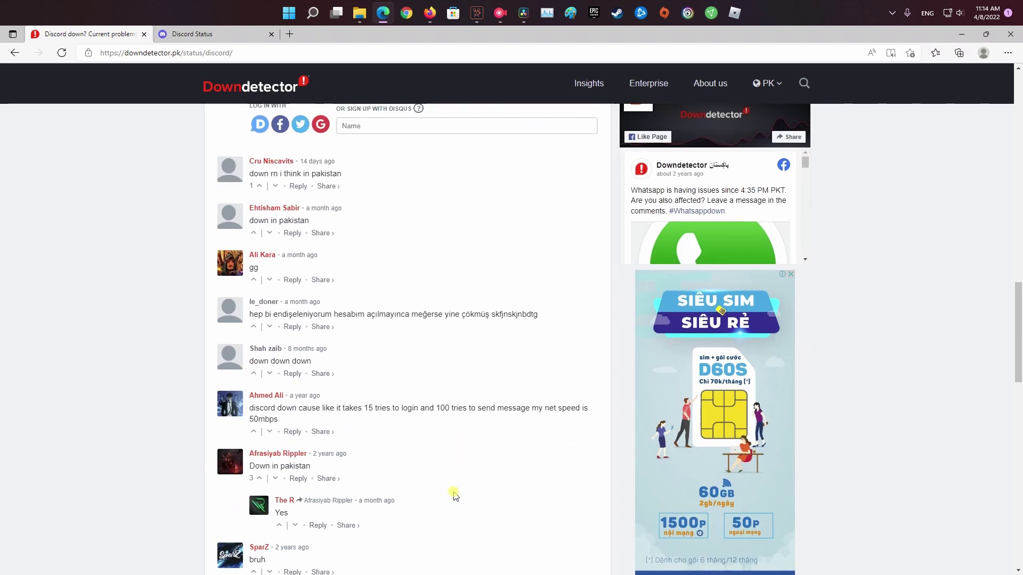
{"action": "scroll", "coordinate": [456, 497], "scroll_direction": "up", "scroll_amount": 18}
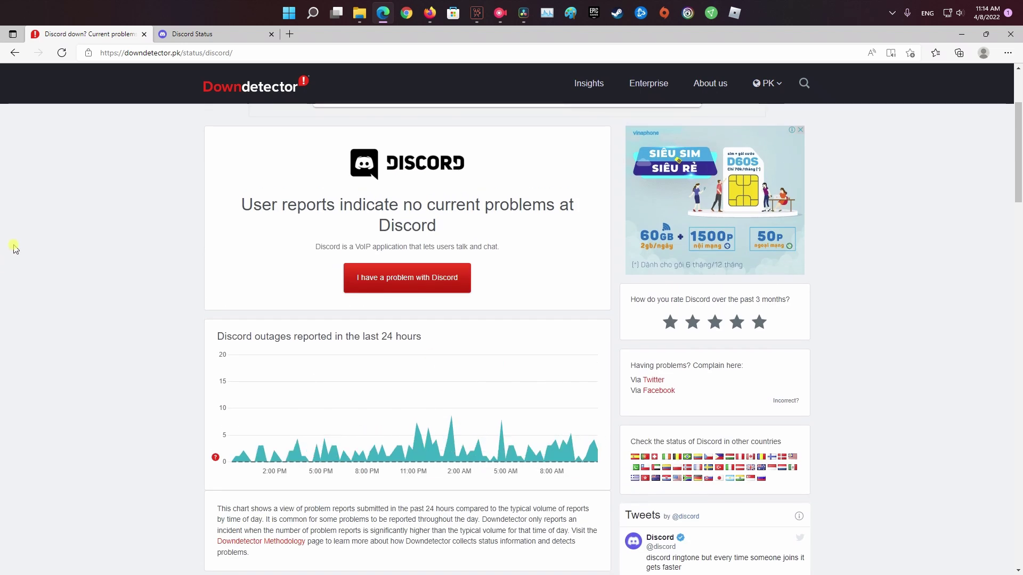
Confirm Discord Status shows All Systems Operational, inspecting the red and orange API outage days and system metrics.
{"action": "left_click", "coordinate": [204, 36]}
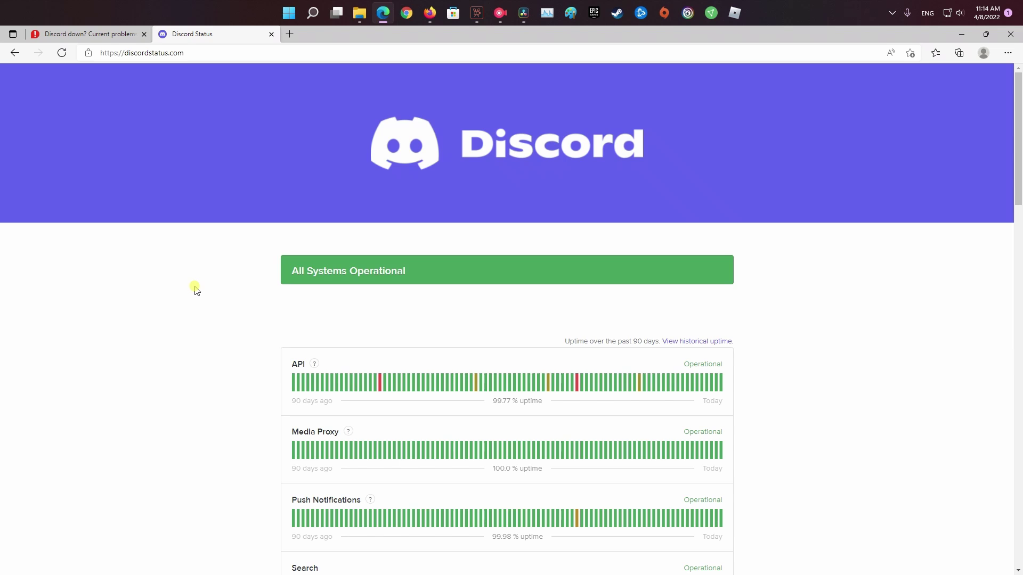
{"action": "scroll", "coordinate": [196, 290], "scroll_direction": "down", "scroll_amount": 1}
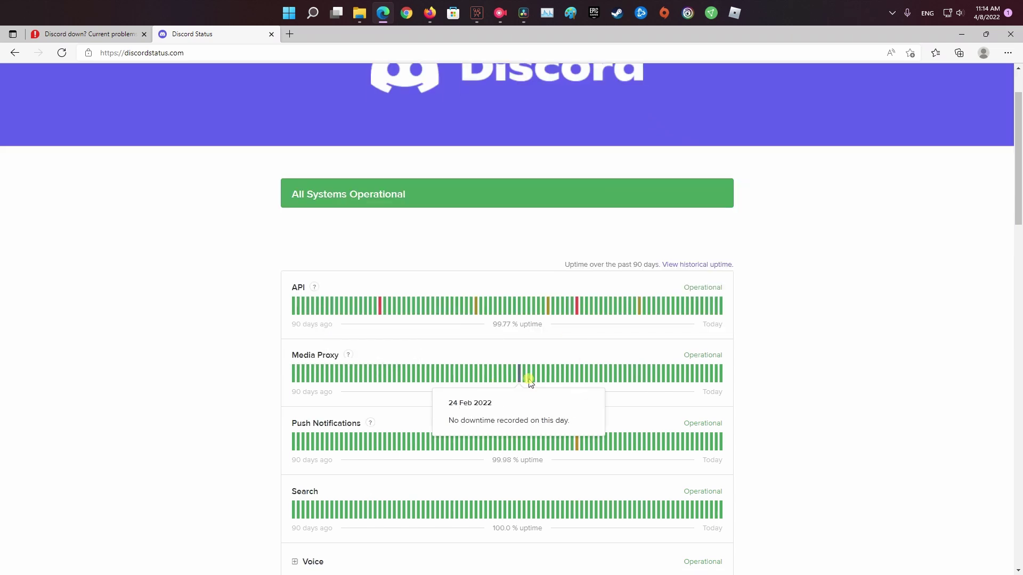
{"action": "mouse_move", "coordinate": [576, 307]}
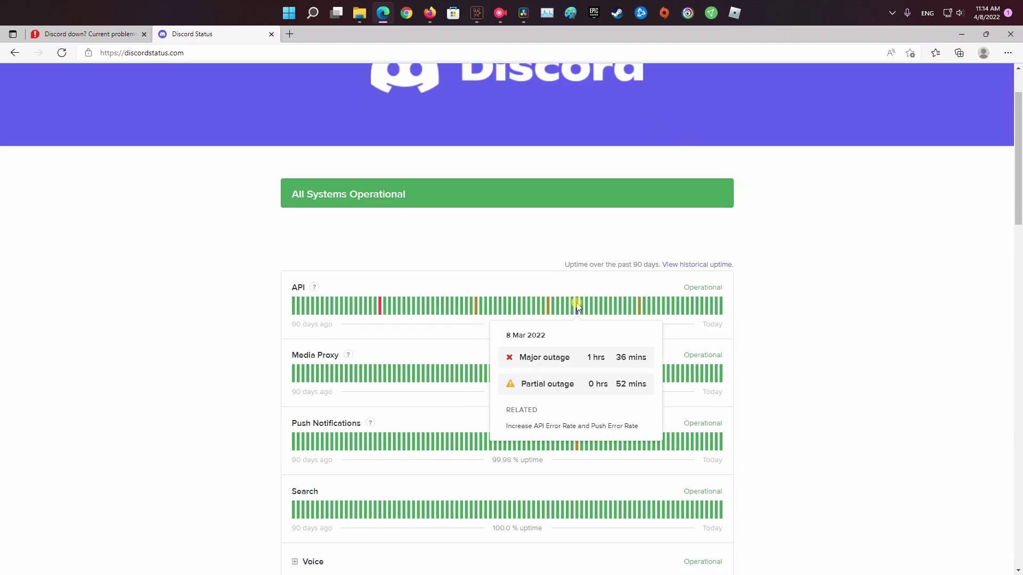
{"action": "mouse_move", "coordinate": [639, 308]}
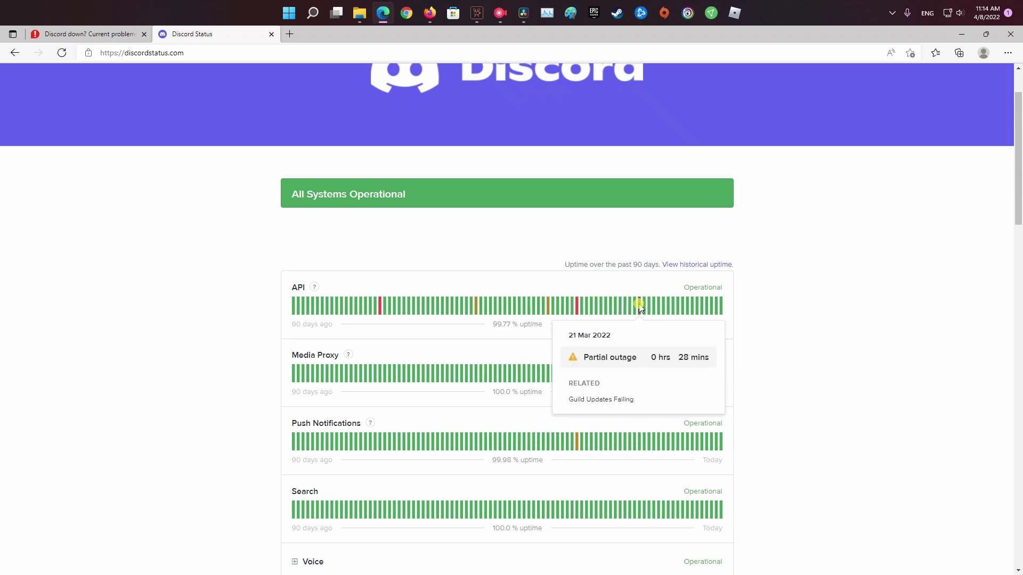
{"action": "scroll", "coordinate": [857, 351], "scroll_direction": "down", "scroll_amount": 10}
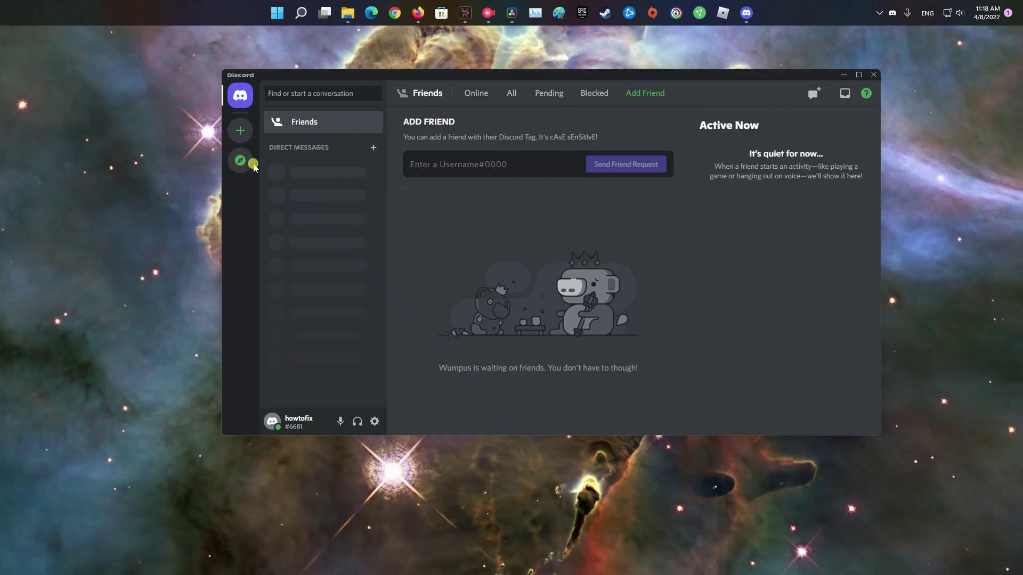
{"action": "left_click", "coordinate": [253, 165]}
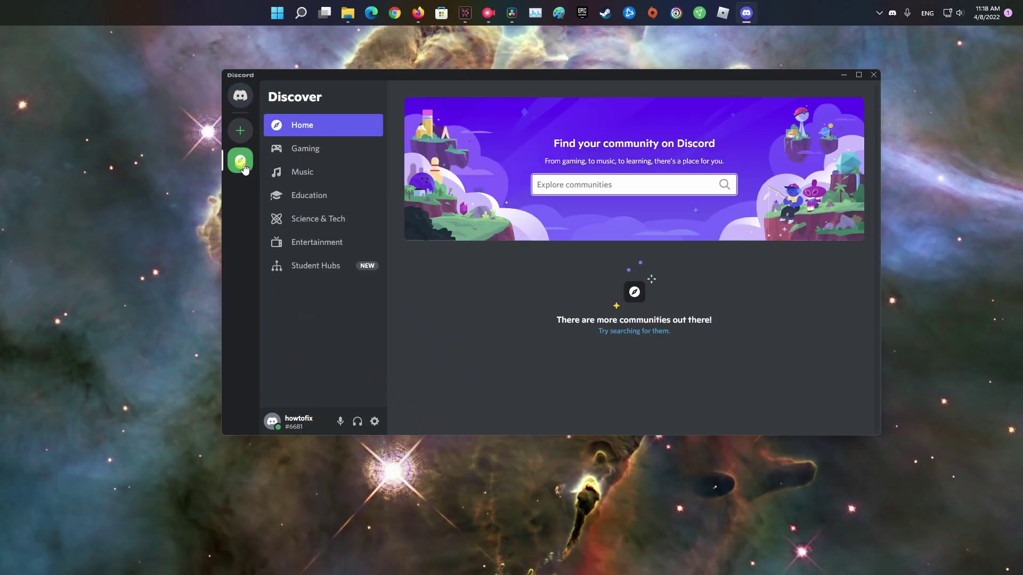
{"action": "left_click", "coordinate": [317, 153]}
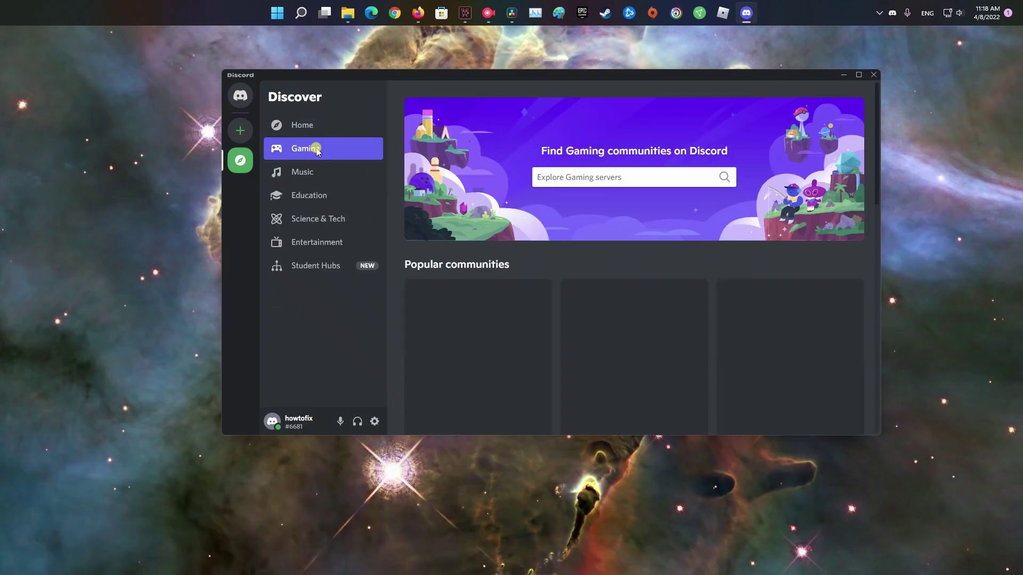
{"action": "scroll", "coordinate": [687, 341], "scroll_direction": "down", "scroll_amount": 3}
{"action": "scroll", "coordinate": [690, 331], "scroll_direction": "down", "scroll_amount": 10}
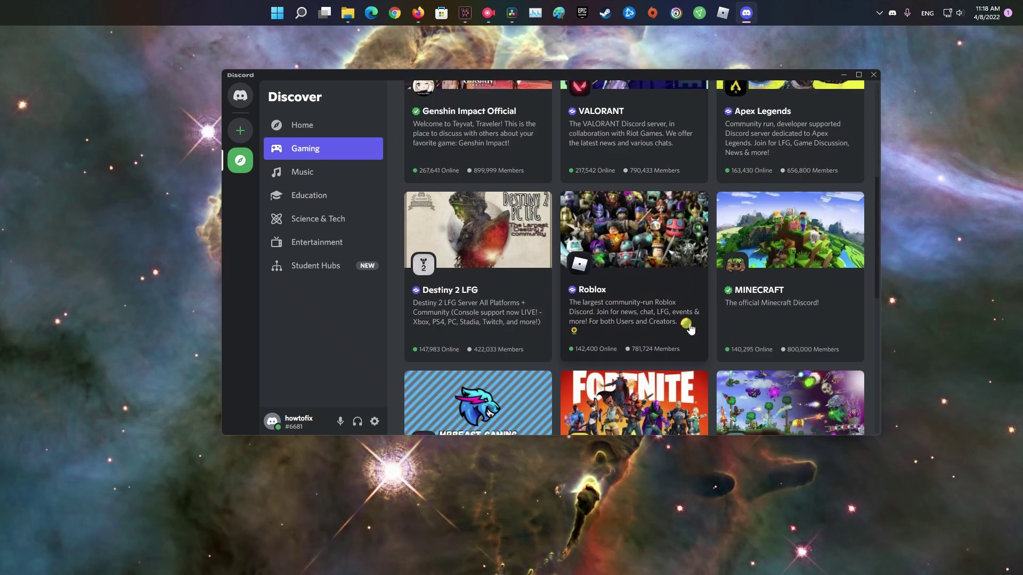
{"action": "scroll", "coordinate": [685, 335], "scroll_direction": "up", "scroll_amount": 8}
{"action": "scroll", "coordinate": [684, 337], "scroll_direction": "up", "scroll_amount": 5}
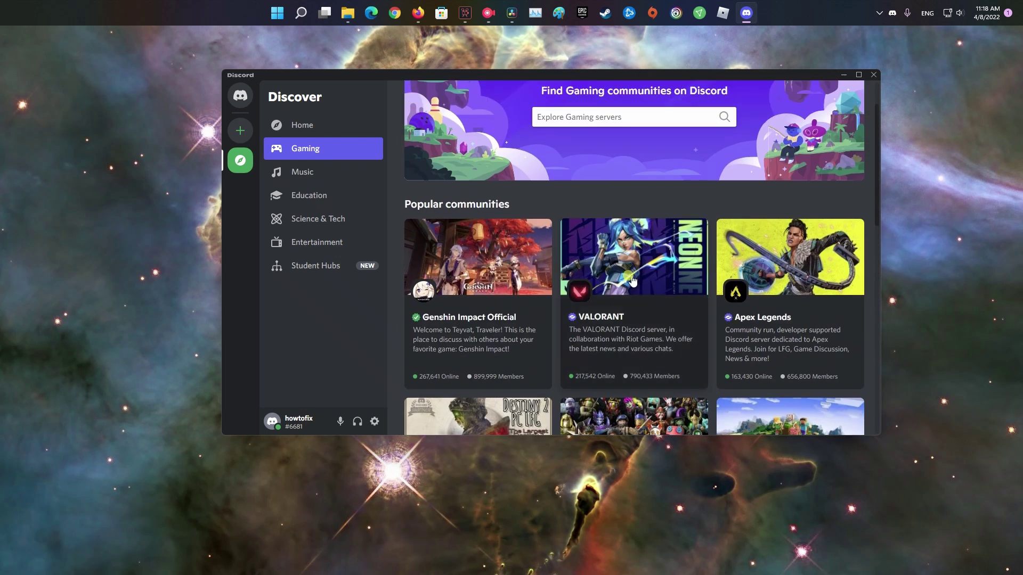
Preview the VALORANT server and scroll through its rules channel and member list.
{"action": "left_click", "coordinate": [632, 301]}
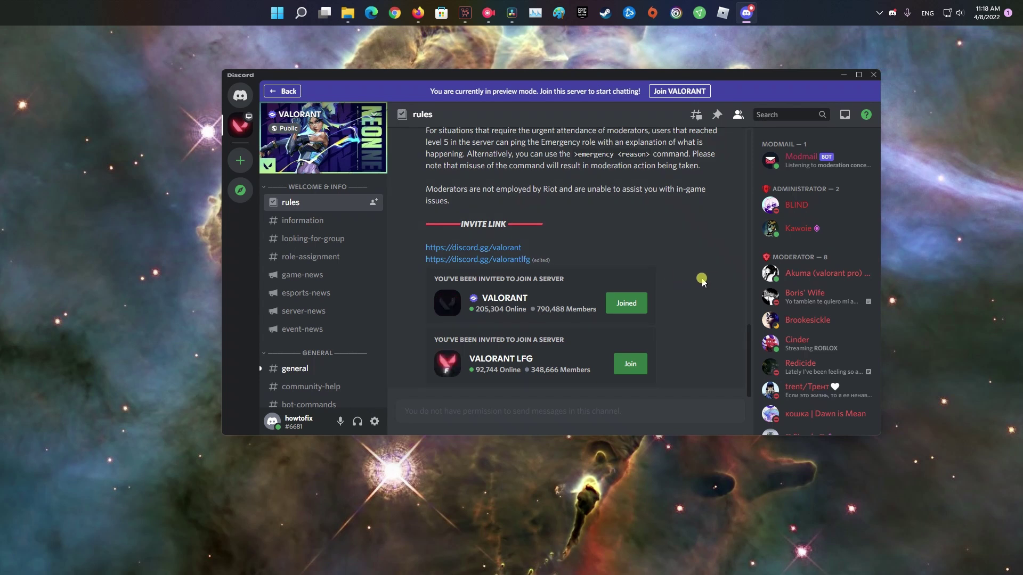
{"action": "scroll", "coordinate": [713, 290], "scroll_direction": "up", "scroll_amount": 4}
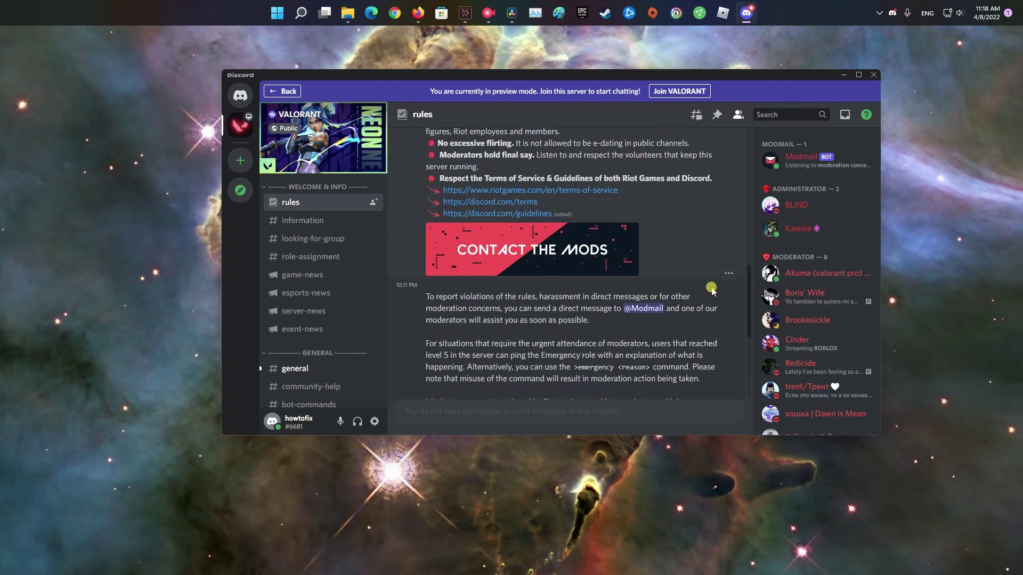
{"action": "scroll", "coordinate": [712, 290], "scroll_direction": "down", "scroll_amount": 4}
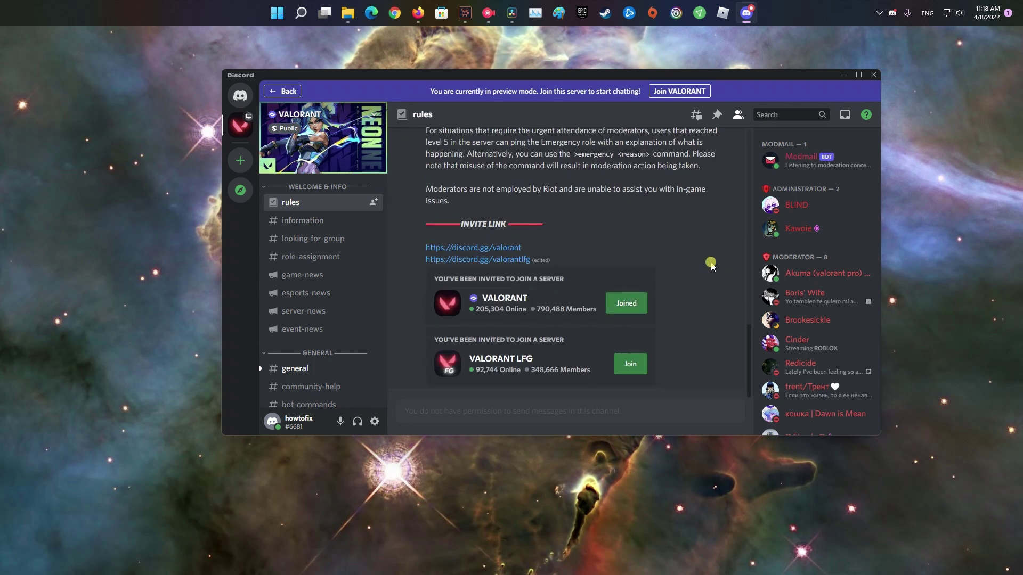
{"action": "scroll", "coordinate": [705, 269], "scroll_direction": "up", "scroll_amount": 15}
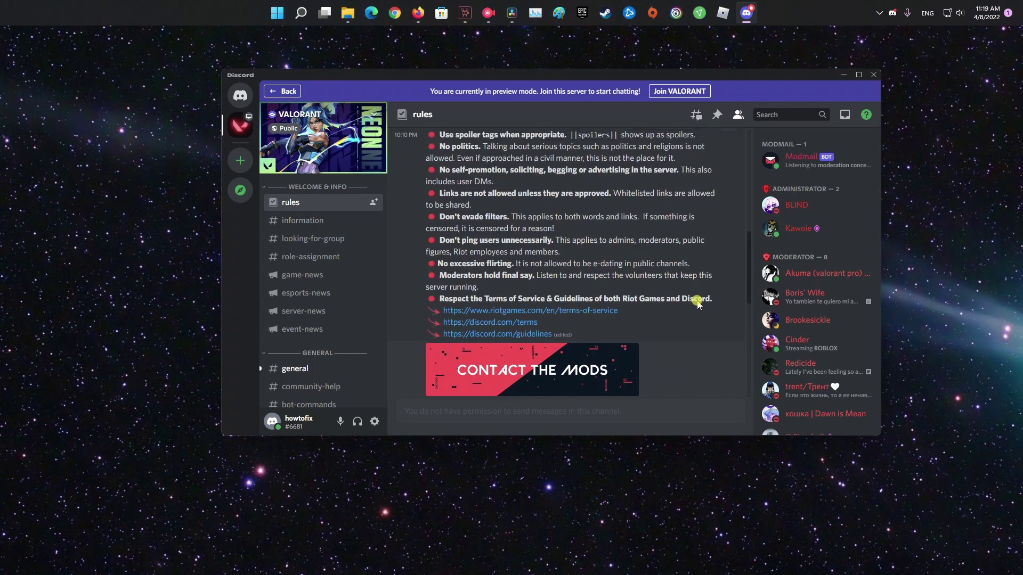
{"action": "scroll", "coordinate": [691, 300], "scroll_direction": "down", "scroll_amount": 15}
{"action": "scroll", "coordinate": [797, 298], "scroll_direction": "down", "scroll_amount": 10}
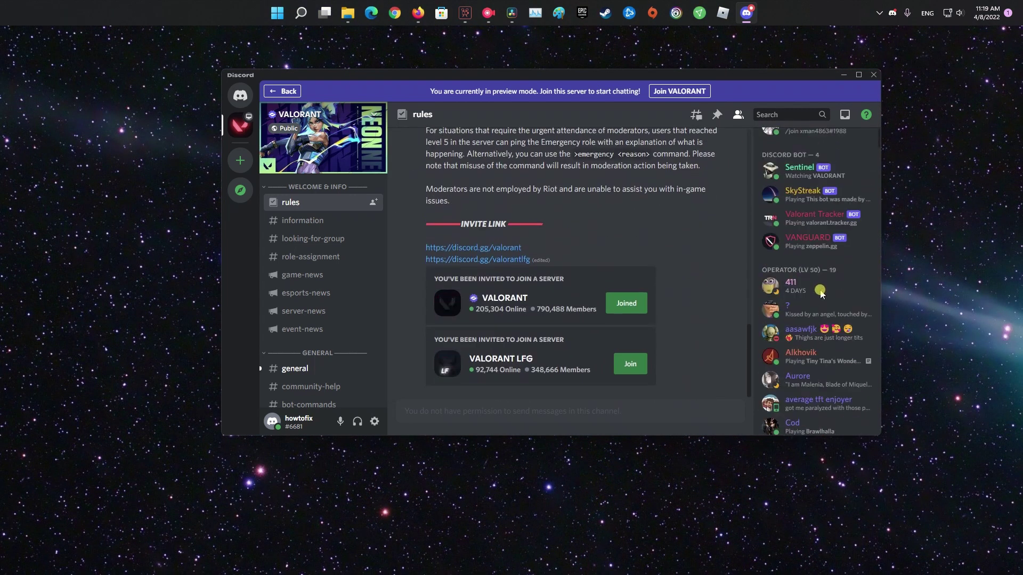
{"action": "scroll", "coordinate": [797, 298], "scroll_direction": "down", "scroll_amount": 10}
{"action": "scroll", "coordinate": [586, 266], "scroll_direction": "up", "scroll_amount": 5}
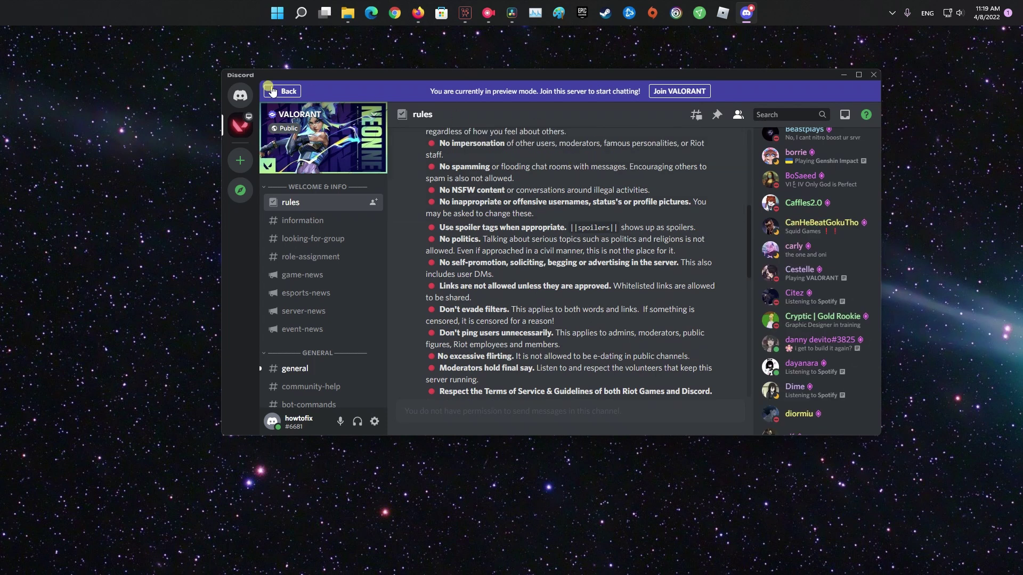
Log out of Discord from User Settings and confirm the Log Out prompt.
{"action": "left_click", "coordinate": [375, 421]}
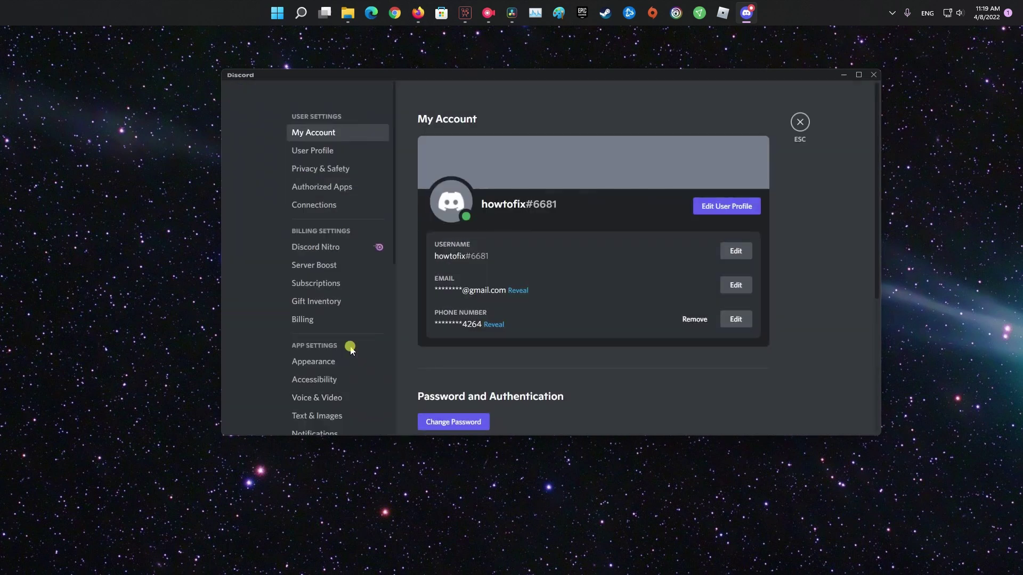
{"action": "scroll", "coordinate": [350, 347], "scroll_direction": "down", "scroll_amount": 10}
{"action": "left_click", "coordinate": [314, 330]}
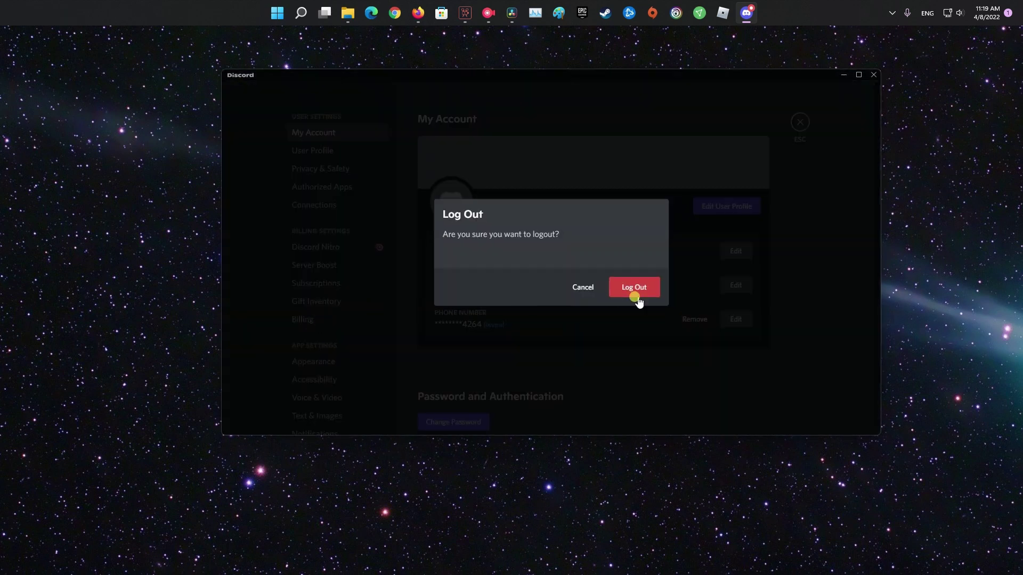
{"action": "left_click", "coordinate": [636, 290]}
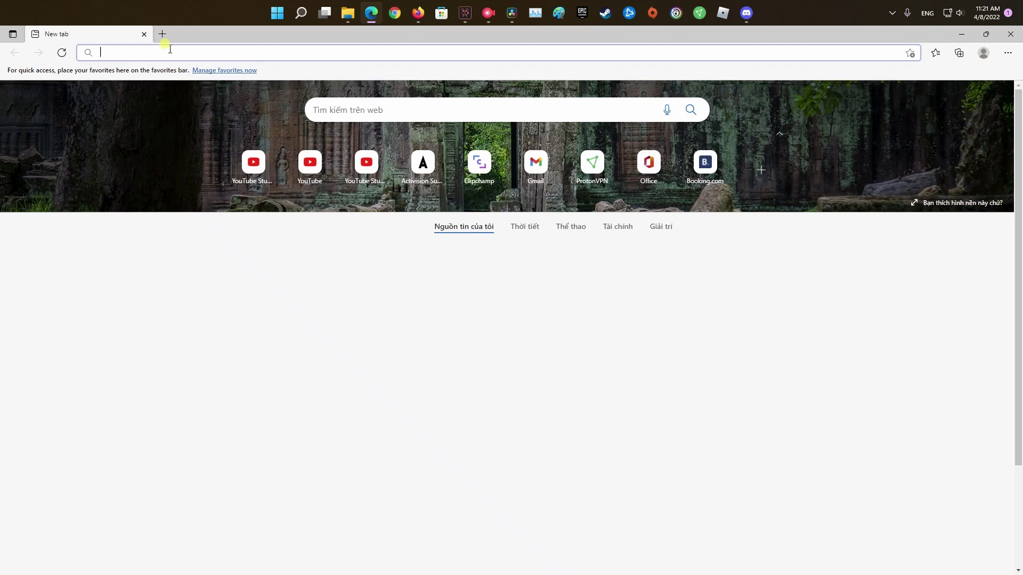
Search the web for 'discord' and go to the official Discord site's login page.
{"action": "type", "text": "discord"}
{"action": "key", "text": "Return"}
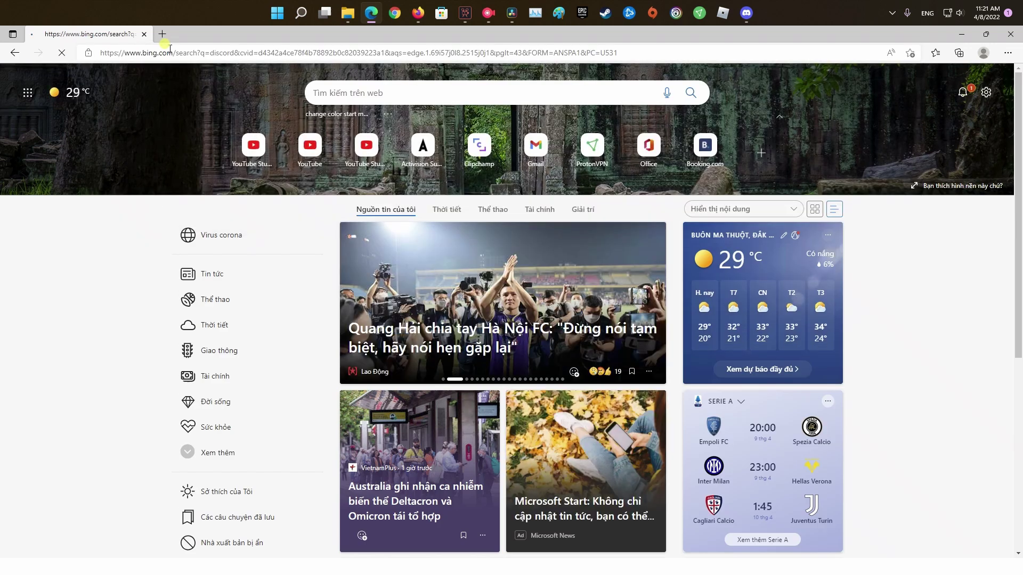
{"action": "left_click", "coordinate": [144, 158]}
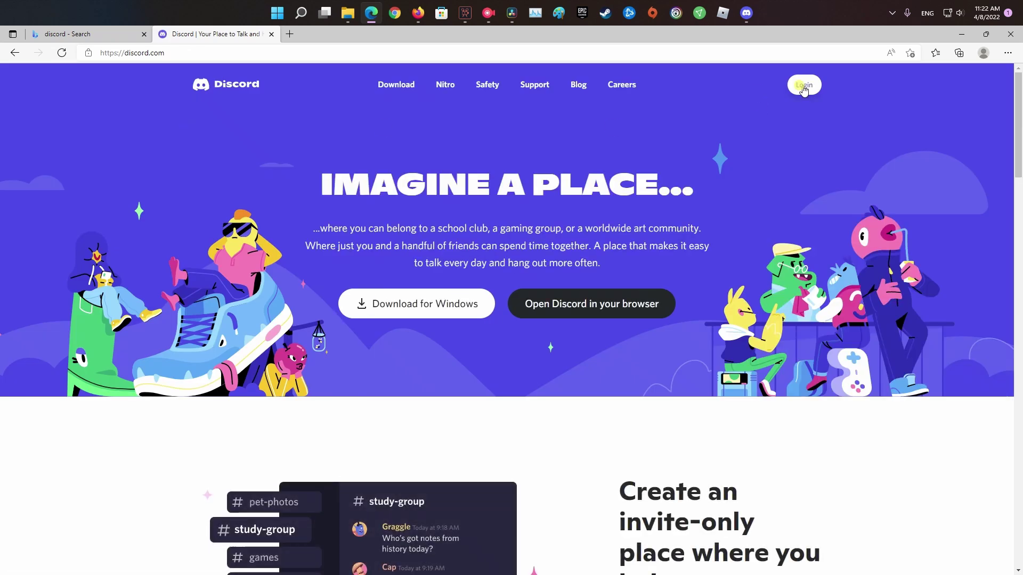
{"action": "left_click", "coordinate": [803, 84]}
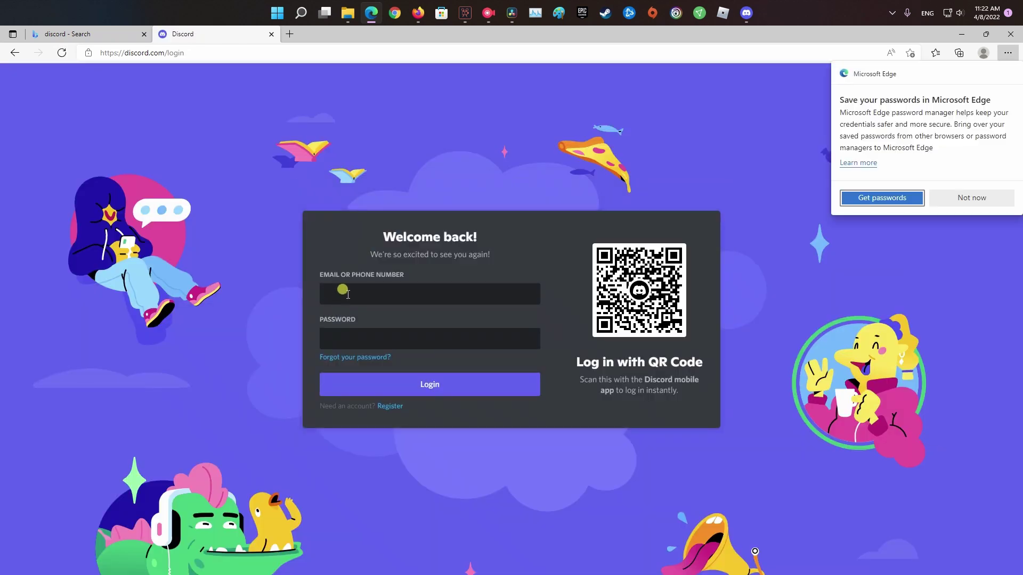
Enter the account e-mail and password and sign in.
{"action": "left_click", "coordinate": [349, 293]}
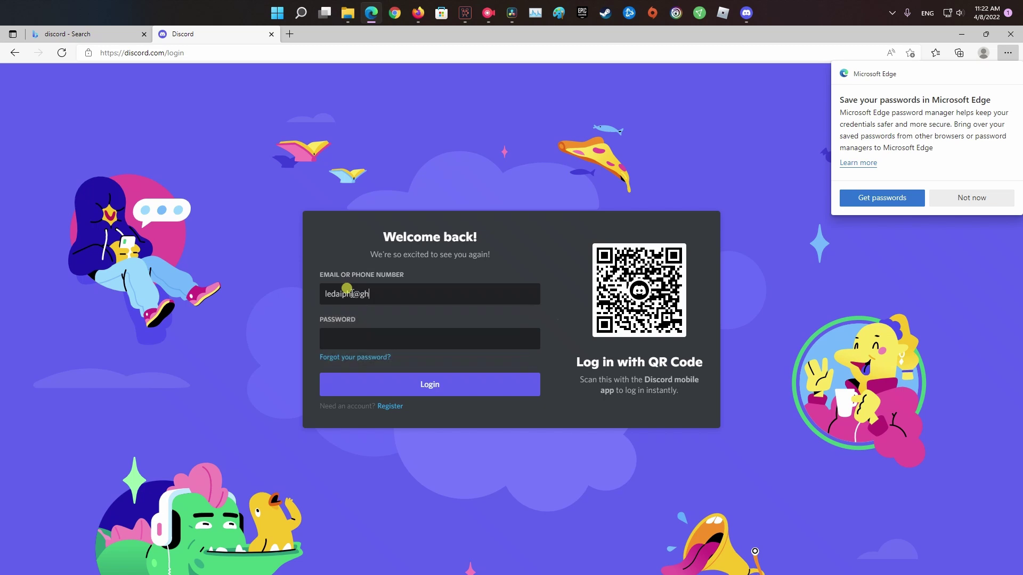
{"action": "left_click", "coordinate": [373, 333]}
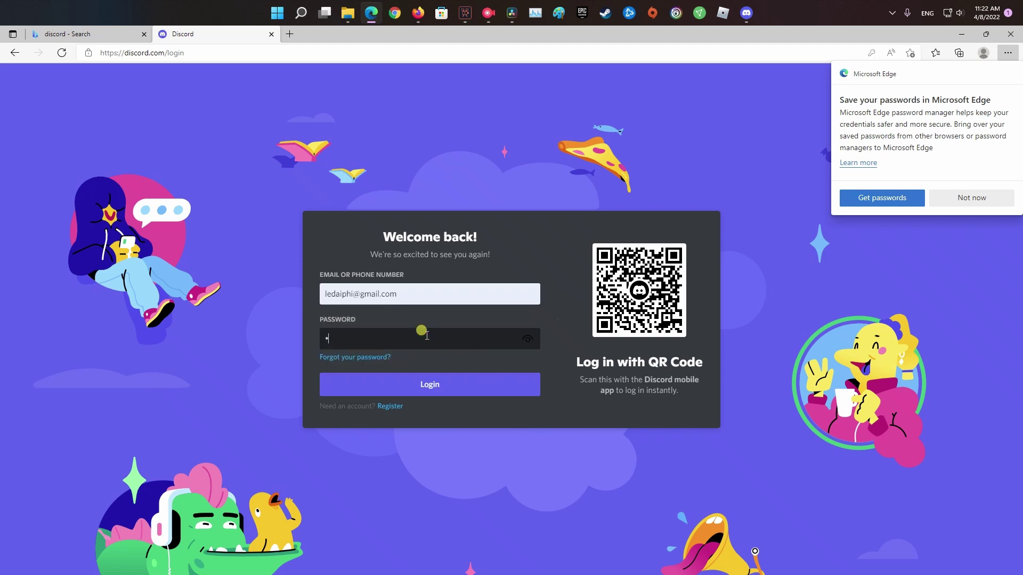
{"action": "key", "text": "Return"}
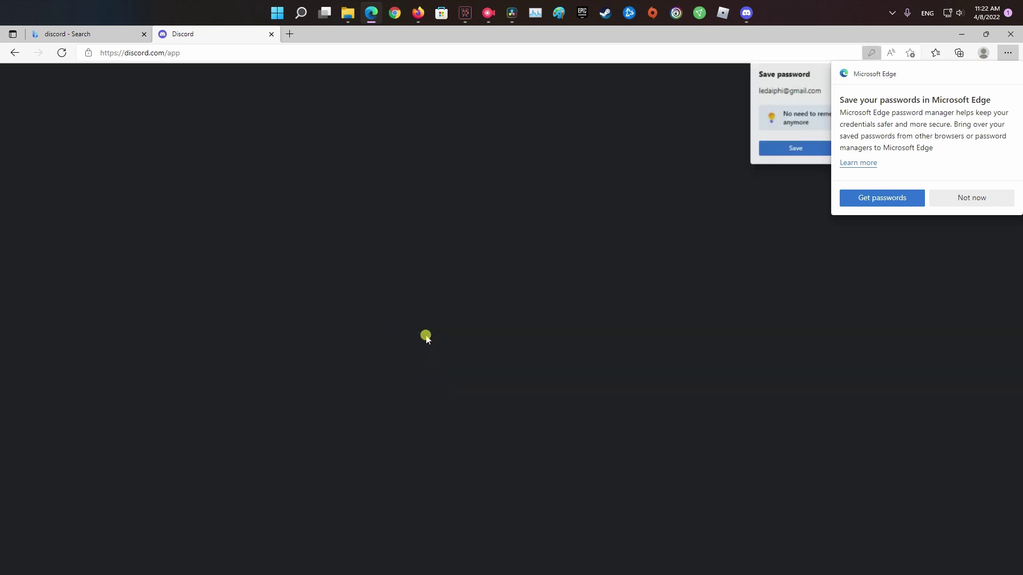
Decline saving the password and browse the Gaming public servers in Discord web.
{"action": "left_click", "coordinate": [871, 150]}
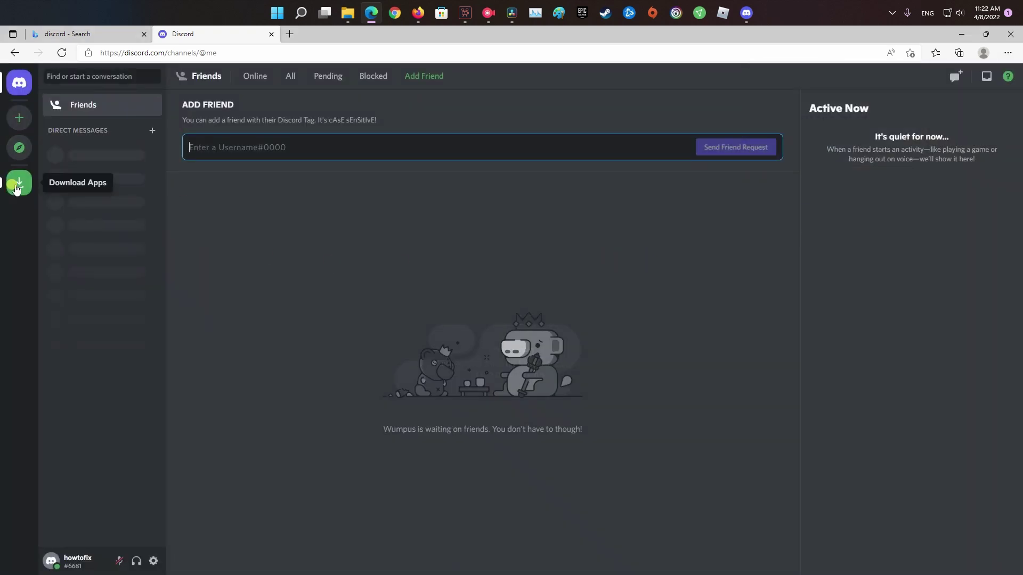
{"action": "left_click", "coordinate": [19, 149]}
{"action": "left_click", "coordinate": [79, 133]}
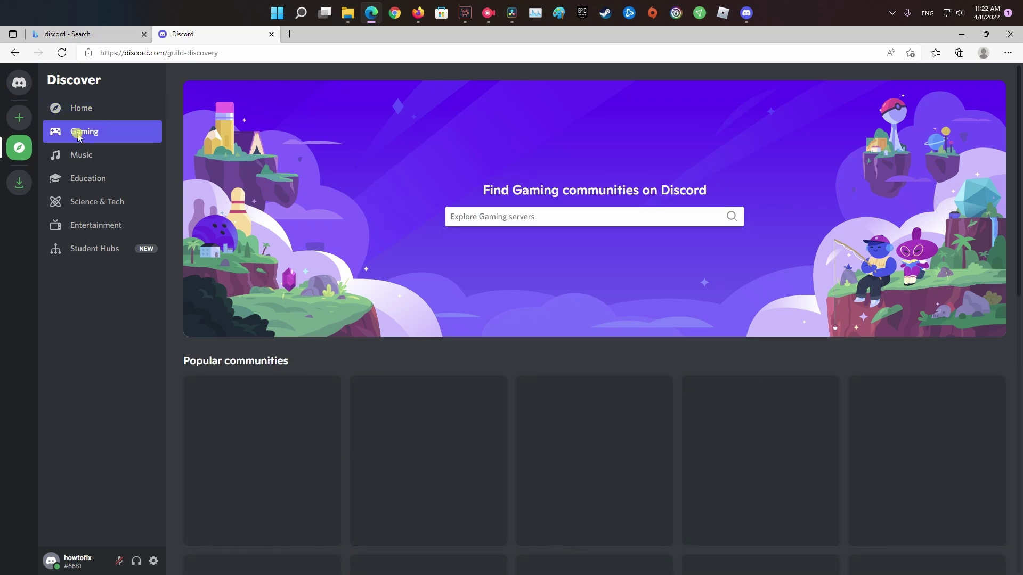
{"action": "scroll", "coordinate": [914, 306], "scroll_direction": "down", "scroll_amount": 3}
Preview the Roblox server's verify-here channel to confirm its messages load, then minimize Edge.
{"action": "left_click", "coordinate": [915, 305]}
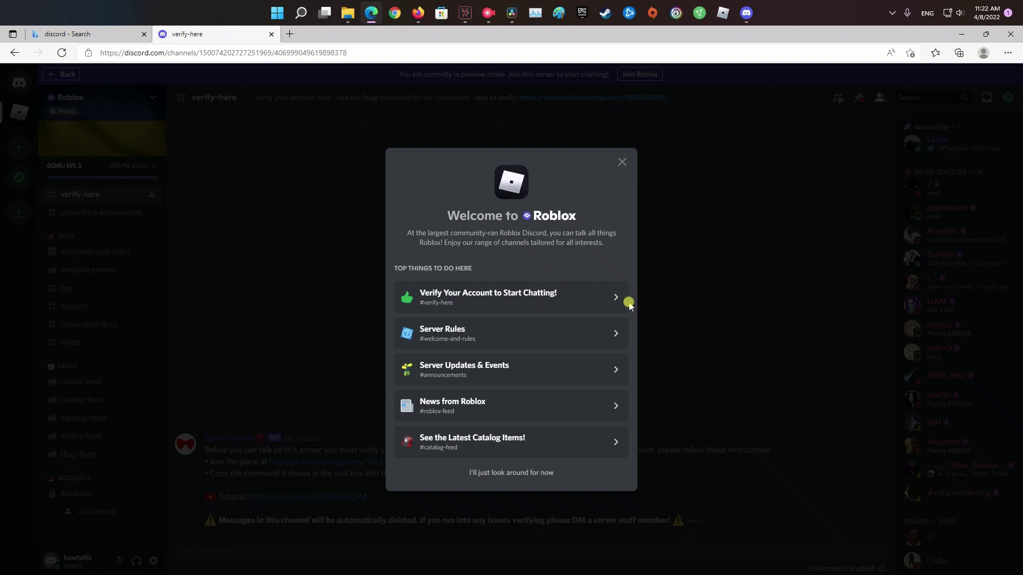
{"action": "left_click", "coordinate": [602, 302]}
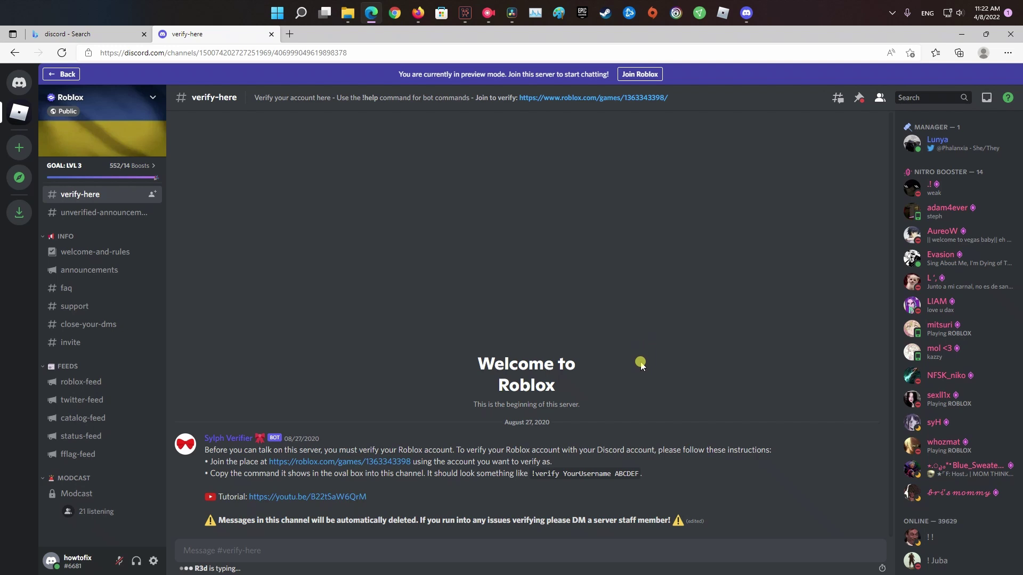
{"action": "left_click", "coordinate": [595, 555]}
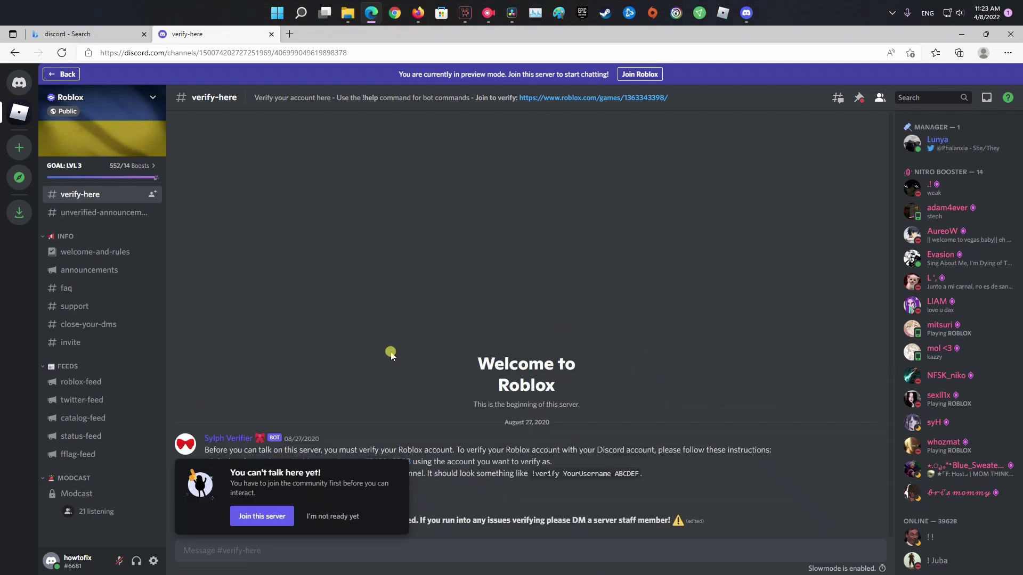
{"action": "left_click", "coordinate": [958, 35]}
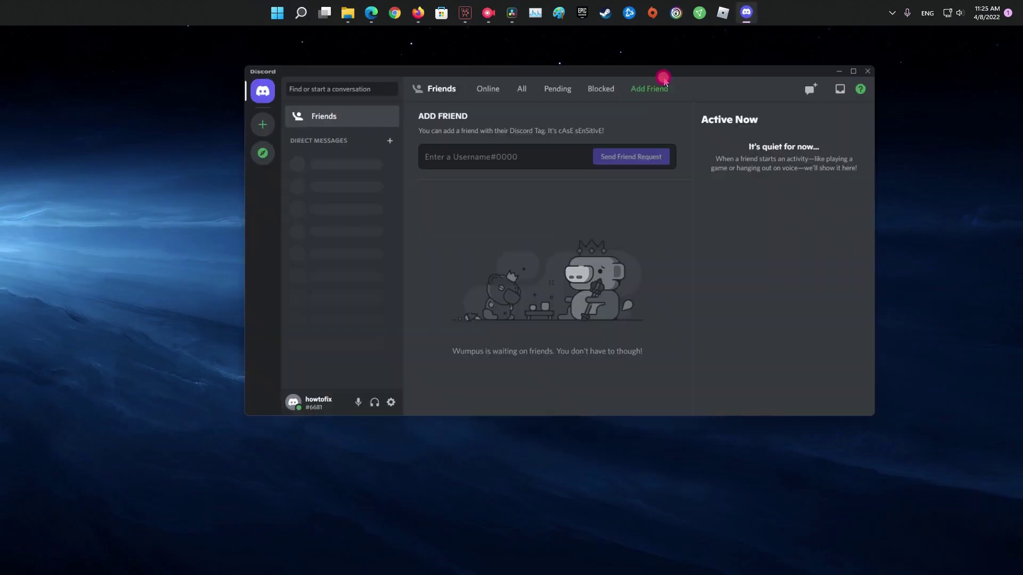
Choose Quit Discord from the Discord tray icon's right-click menu.
{"action": "left_click", "coordinate": [892, 13]}
{"action": "right_click", "coordinate": [874, 87]}
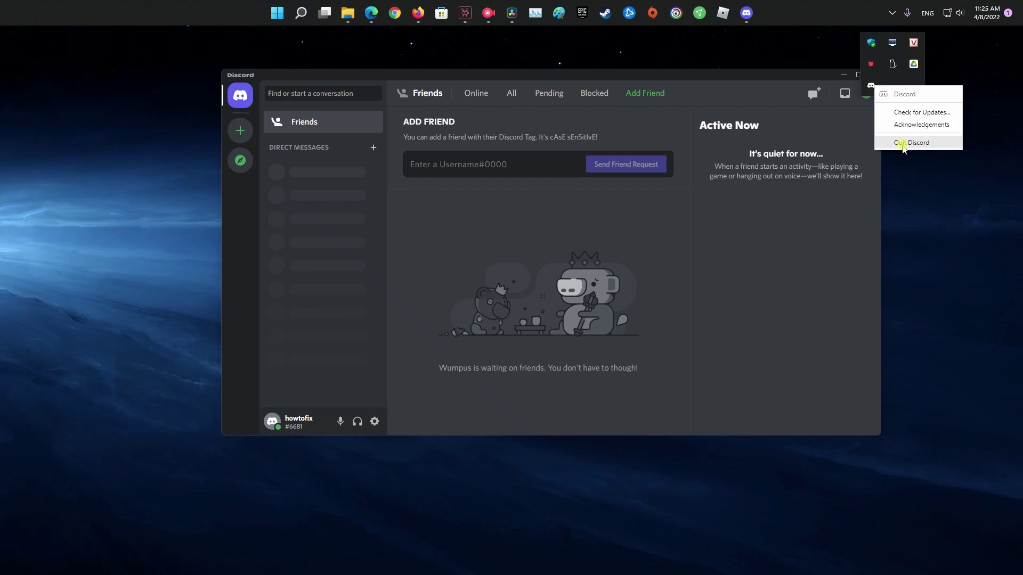
{"action": "left_click", "coordinate": [907, 143]}
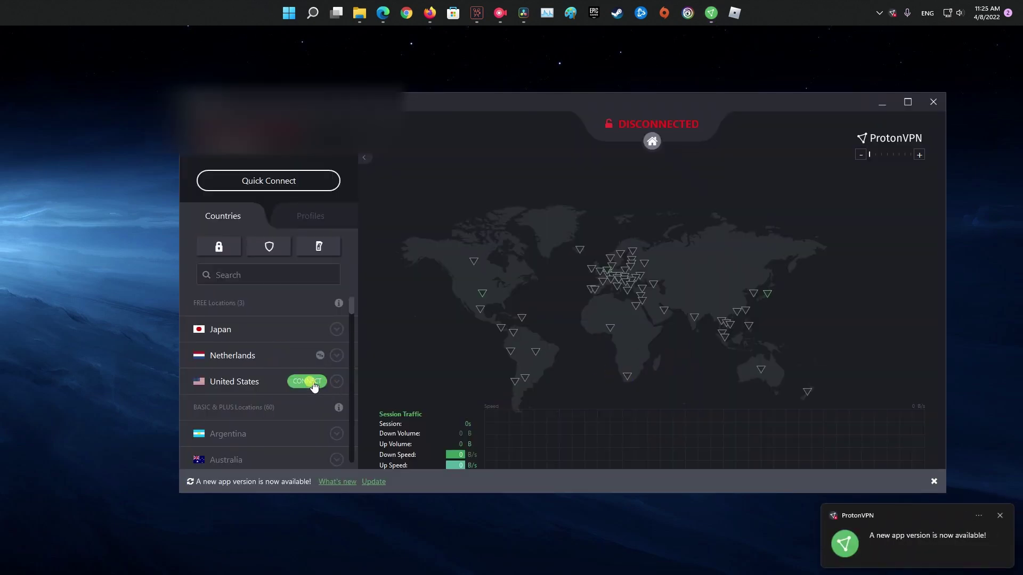
Connect ProtonVPN to free server US-FREE#6 in the United States, then reopen Discord from Start.
{"action": "left_click", "coordinate": [313, 382]}
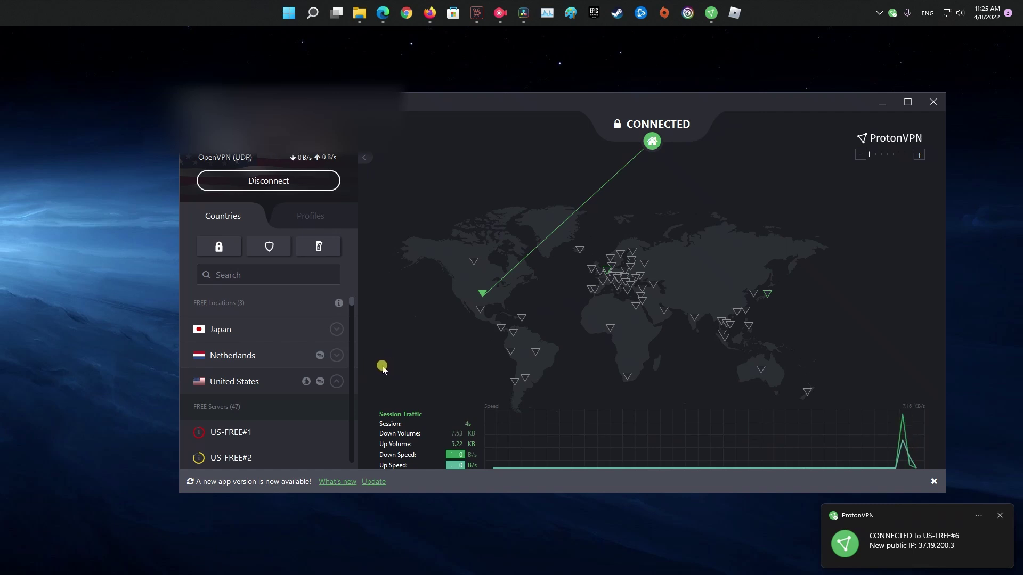
{"action": "left_click", "coordinate": [313, 12]}
{"action": "left_click", "coordinate": [353, 258]}
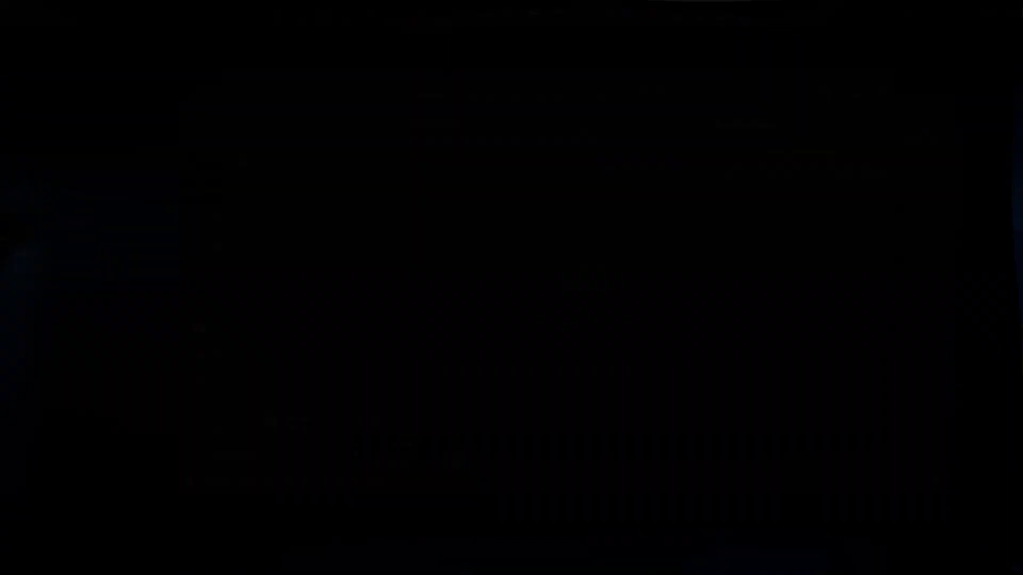
Uninstall Discord via the Start search result and its Programs and Features entry.
{"action": "left_click", "coordinate": [313, 12]}
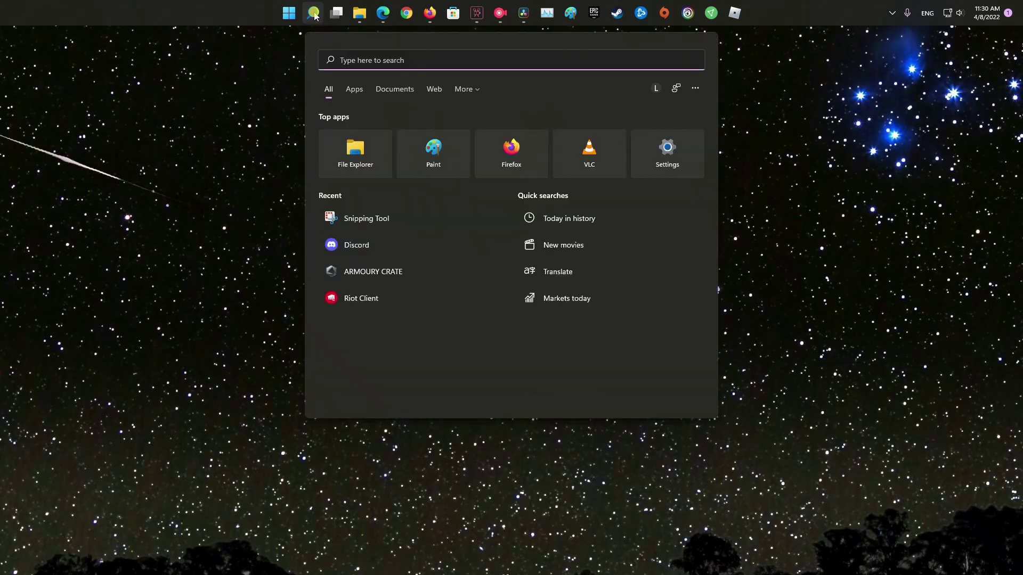
{"action": "type", "text": "discord"}
{"action": "right_click", "coordinate": [359, 150]}
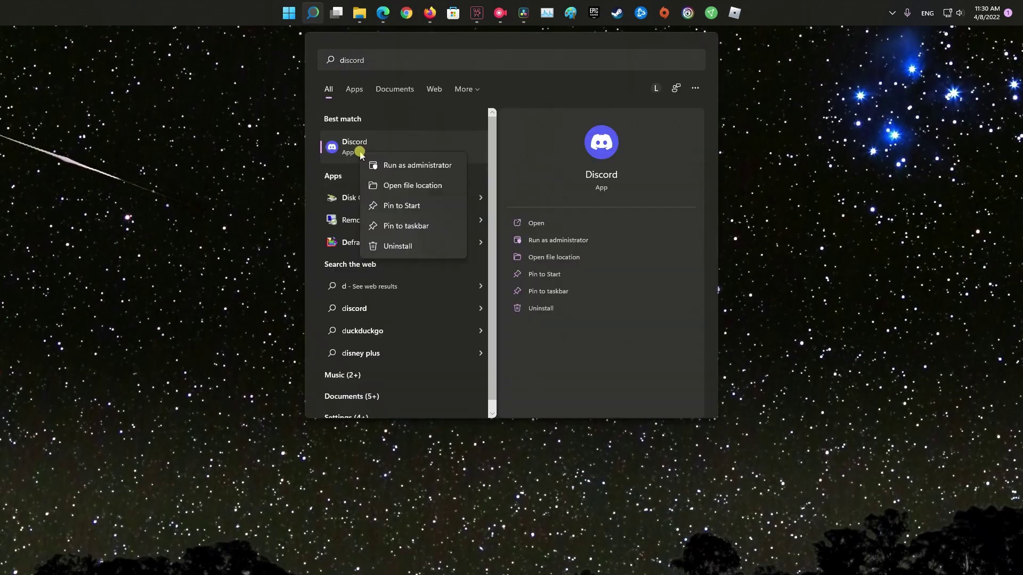
{"action": "left_click", "coordinate": [393, 246]}
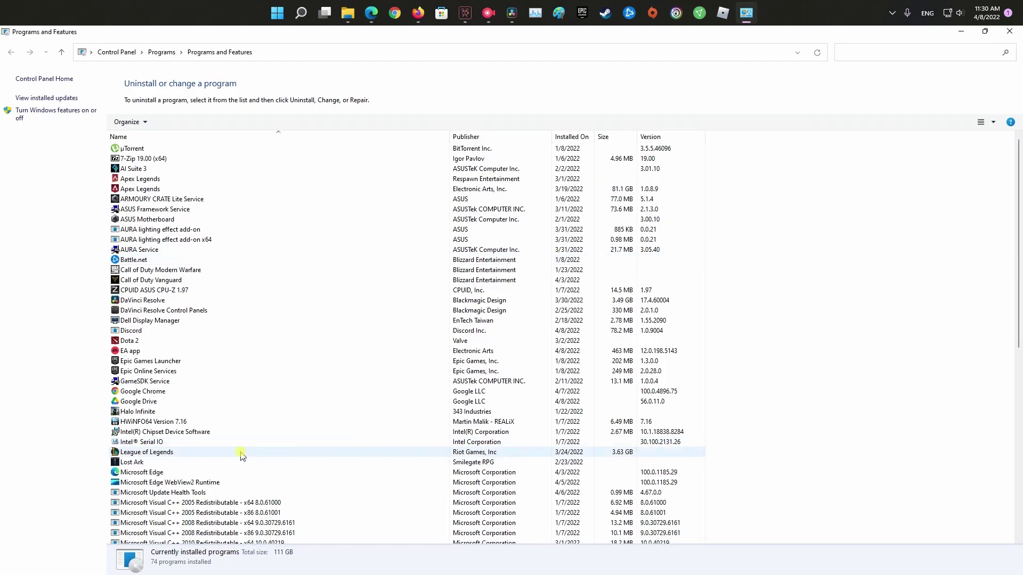
{"action": "right_click", "coordinate": [149, 330]}
{"action": "left_click", "coordinate": [179, 338]}
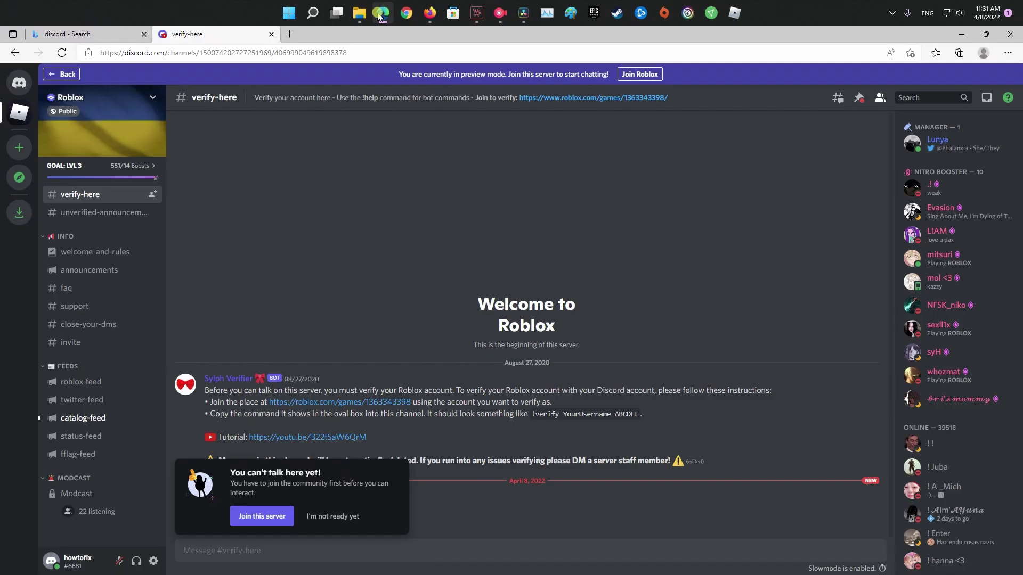
Search 'dis' in Edge, open discord.com, then run DiscordSetup.exe to reinstall and launch Discord.
{"action": "left_click", "coordinate": [149, 55]}
{"action": "type", "text": "dis"}
{"action": "key", "text": "Return"}
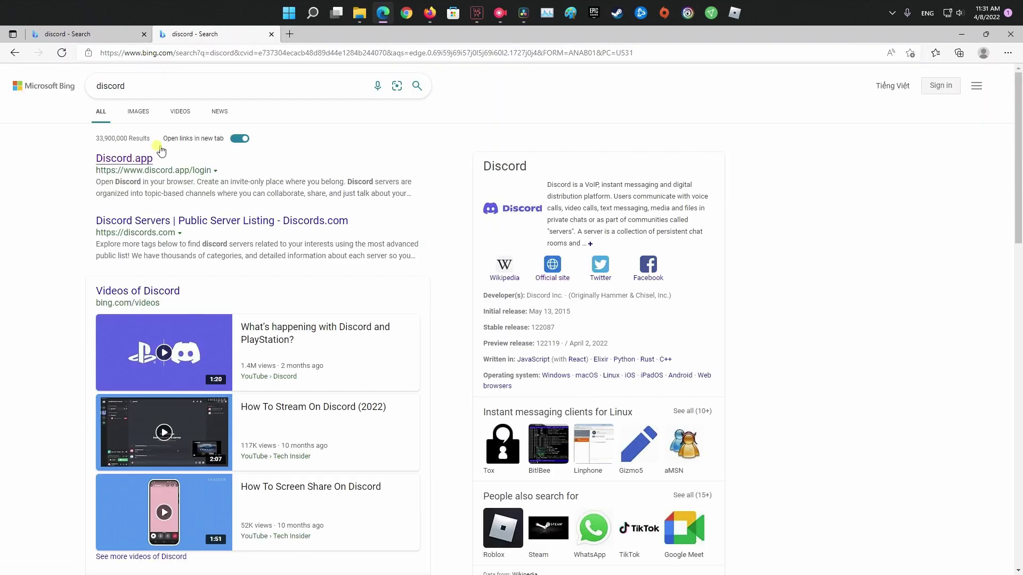
{"action": "left_click", "coordinate": [80, 157]}
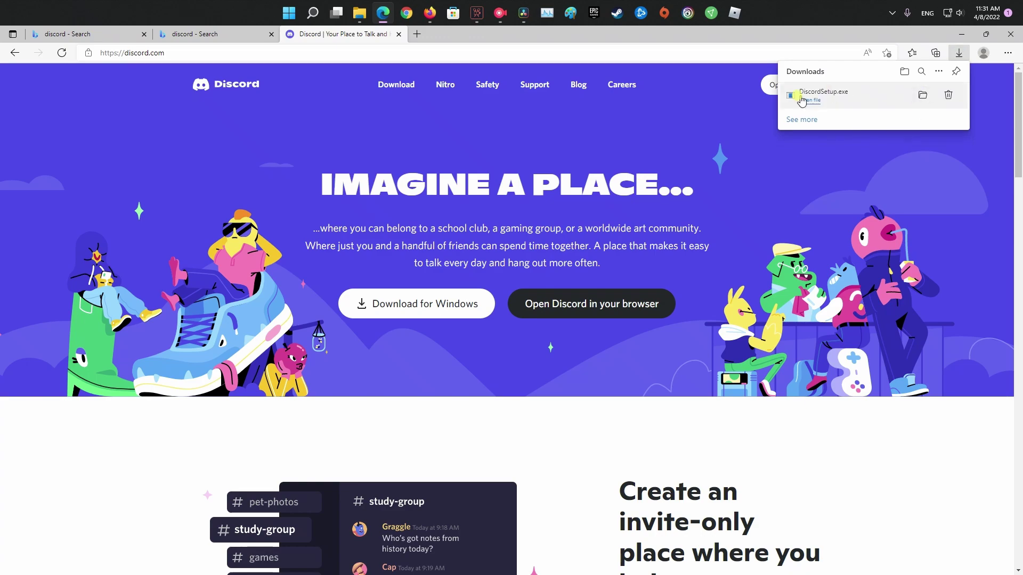
{"action": "left_click", "coordinate": [811, 100]}
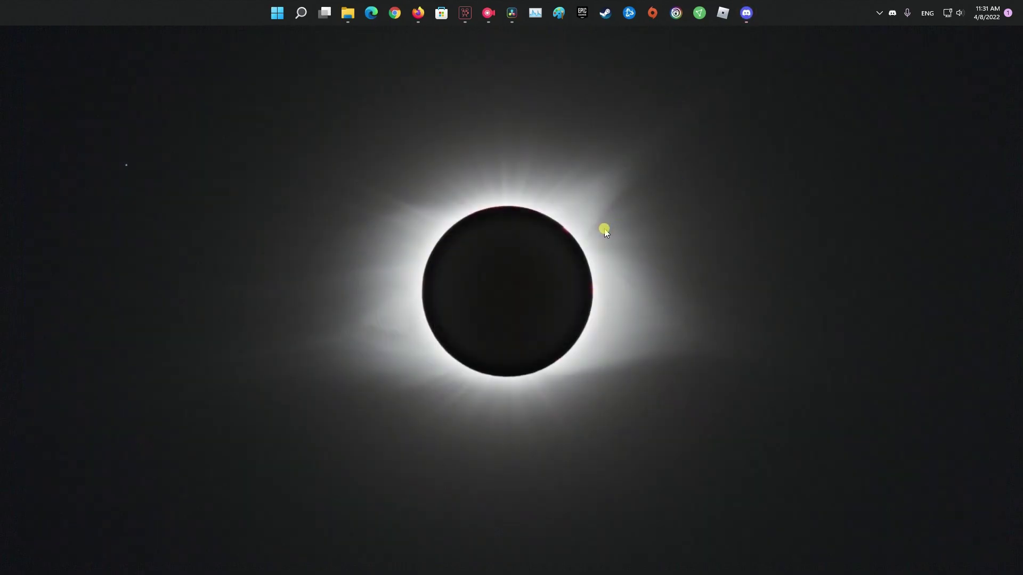
{"action": "left_click", "coordinate": [753, 15]}
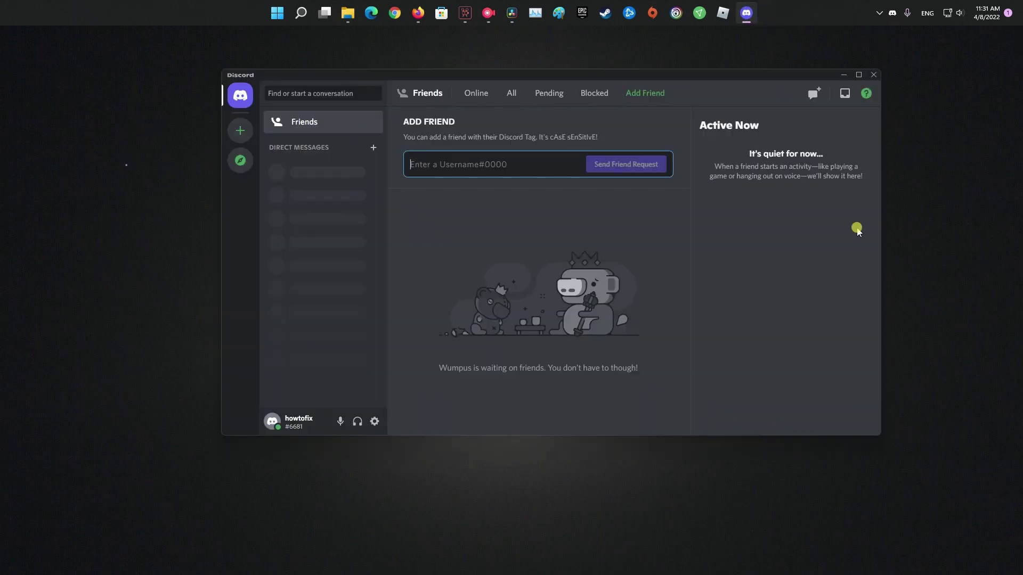